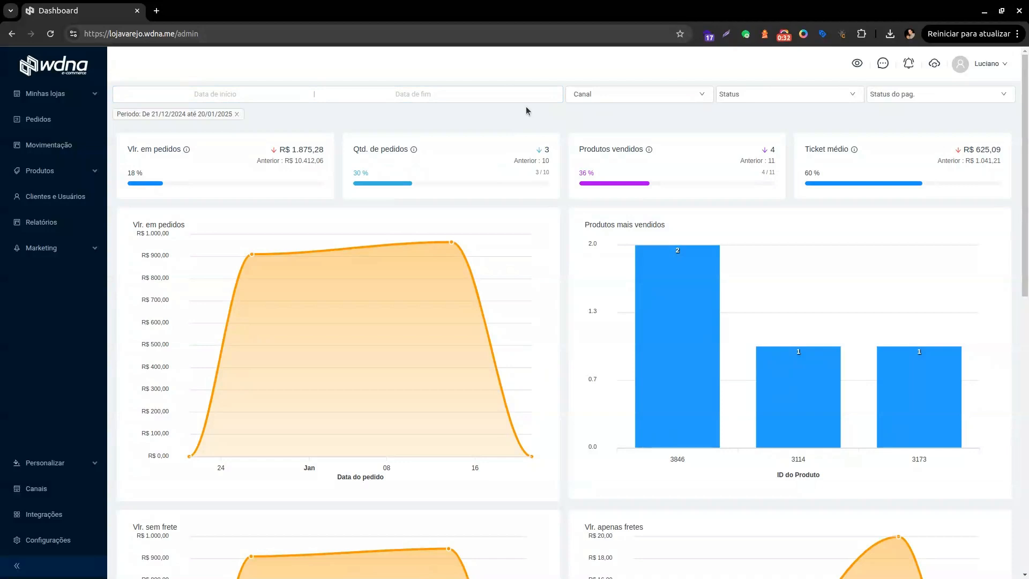
Open the Loja Varejo and Loja Atacado storefronts from Minhas lojas in new tabs.
{"action": "left_click", "coordinate": [54, 94]}
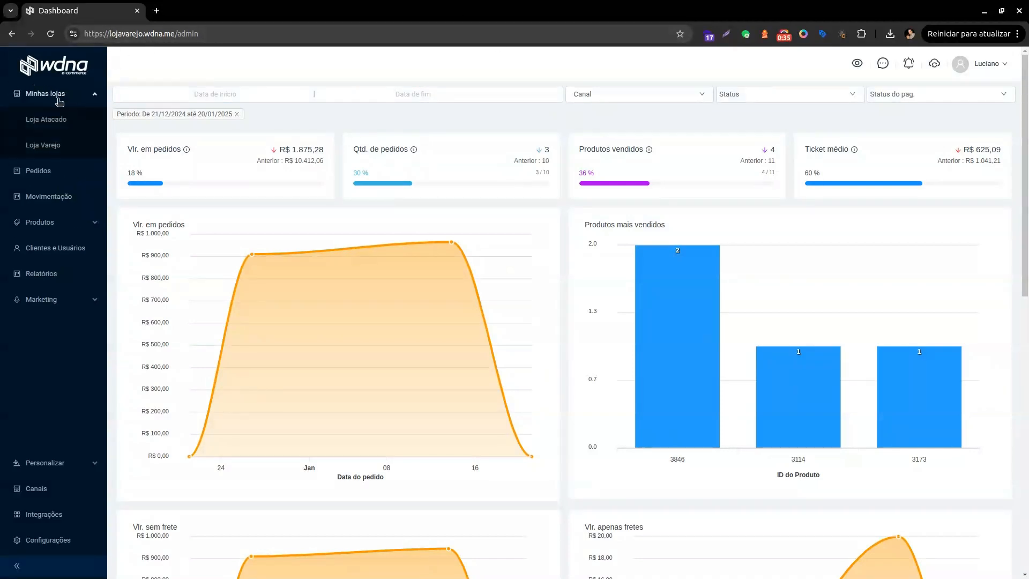
{"action": "left_click", "coordinate": [60, 151]}
{"action": "left_click", "coordinate": [98, 10]}
{"action": "left_click", "coordinate": [59, 123]}
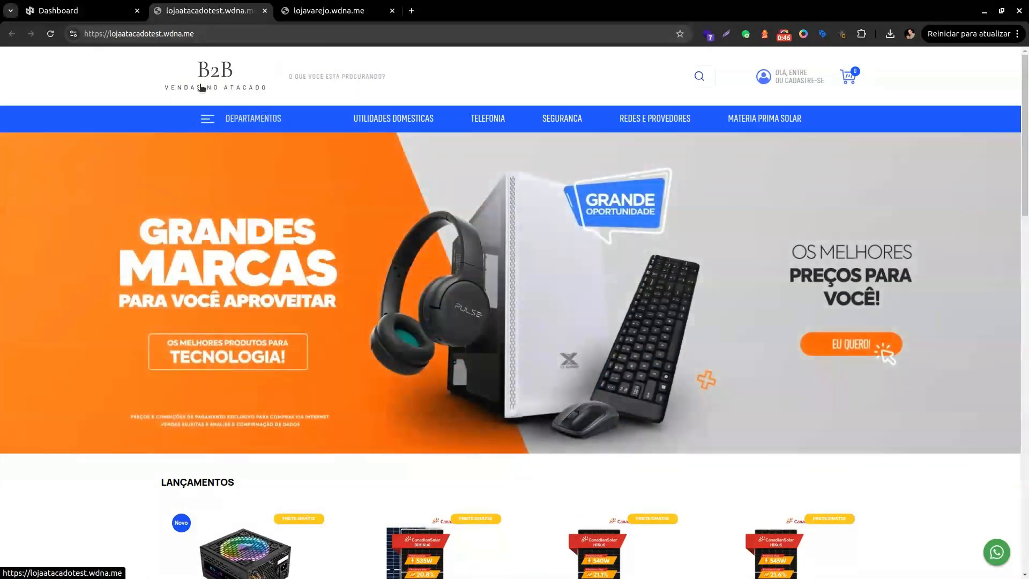
Browse the B2B wholesale store's products, then switch to the lojavarejo Revenda storefront.
{"action": "scroll", "coordinate": [278, 182], "scroll_direction": "down", "scroll_amount": 5}
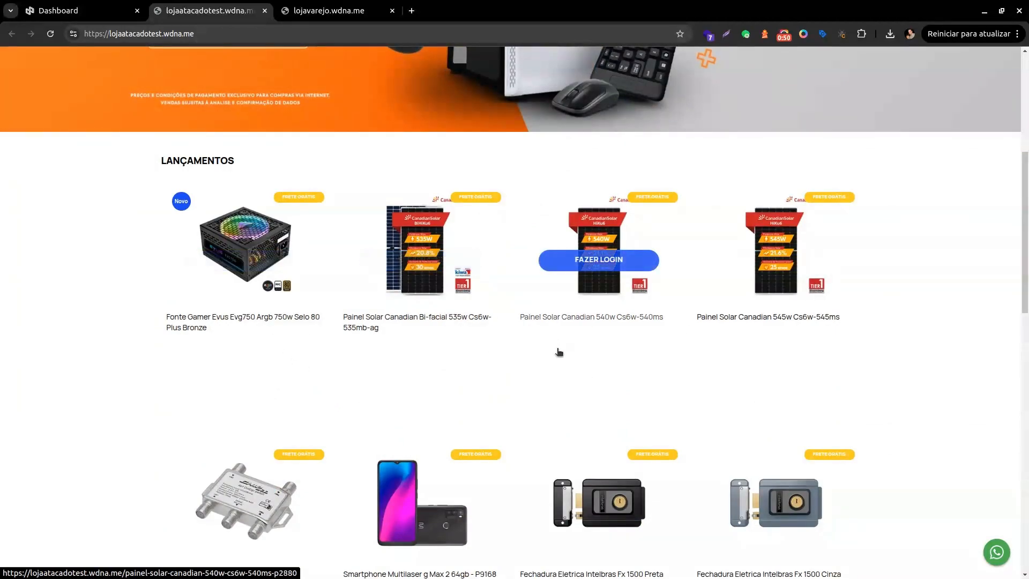
{"action": "scroll", "coordinate": [558, 351], "scroll_direction": "up", "scroll_amount": 4}
{"action": "scroll", "coordinate": [558, 351], "scroll_direction": "up", "scroll_amount": 1}
{"action": "left_click", "coordinate": [311, 10]}
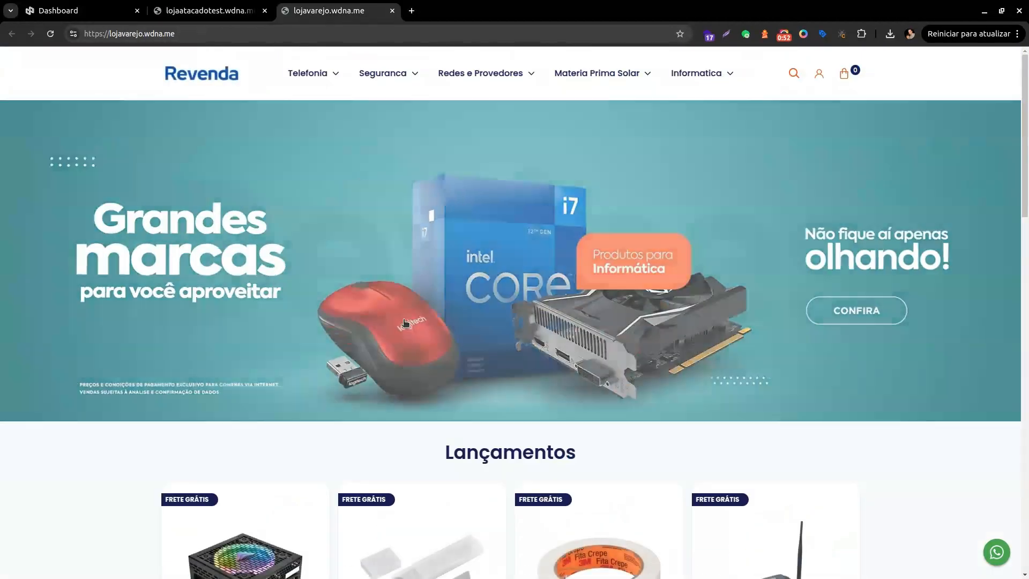
Review the Revenda store's Lançamentos prices, then return to the lojaatacadotest wholesale tab.
{"action": "scroll", "coordinate": [511, 355], "scroll_direction": "down", "scroll_amount": 5}
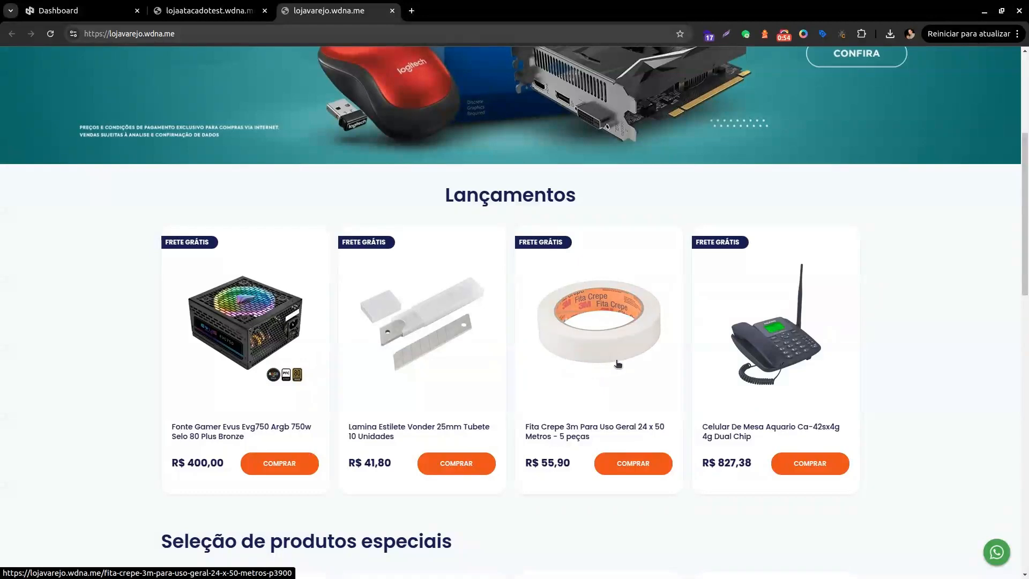
{"action": "scroll", "coordinate": [618, 364], "scroll_direction": "down", "scroll_amount": 2}
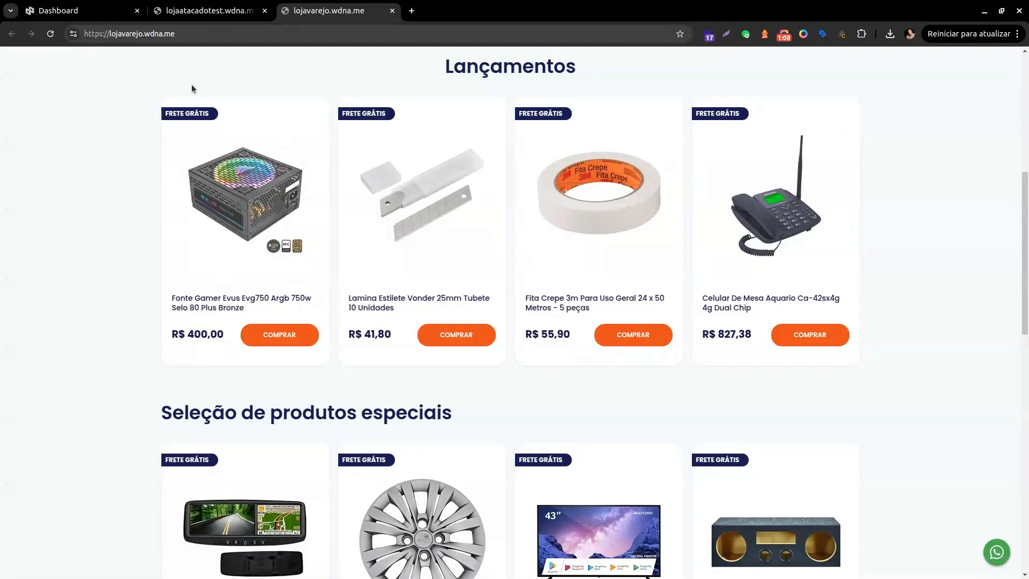
{"action": "scroll", "coordinate": [193, 86], "scroll_direction": "up", "scroll_amount": 7}
{"action": "left_click", "coordinate": [205, 9]}
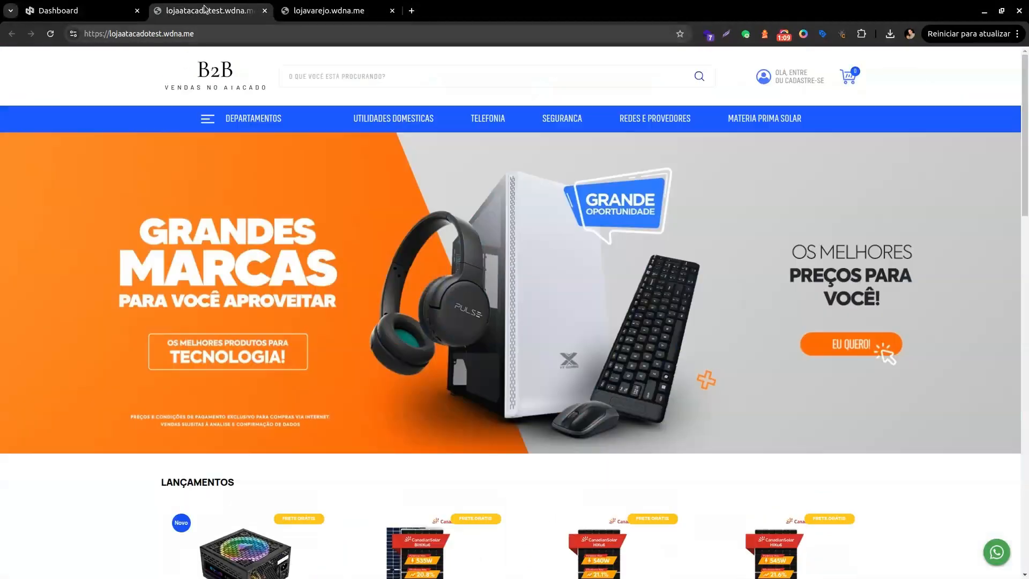
Close the wholesale storefront and open Produtos > Tabelas de preço to list the five price tables.
{"action": "left_click", "coordinate": [265, 12]}
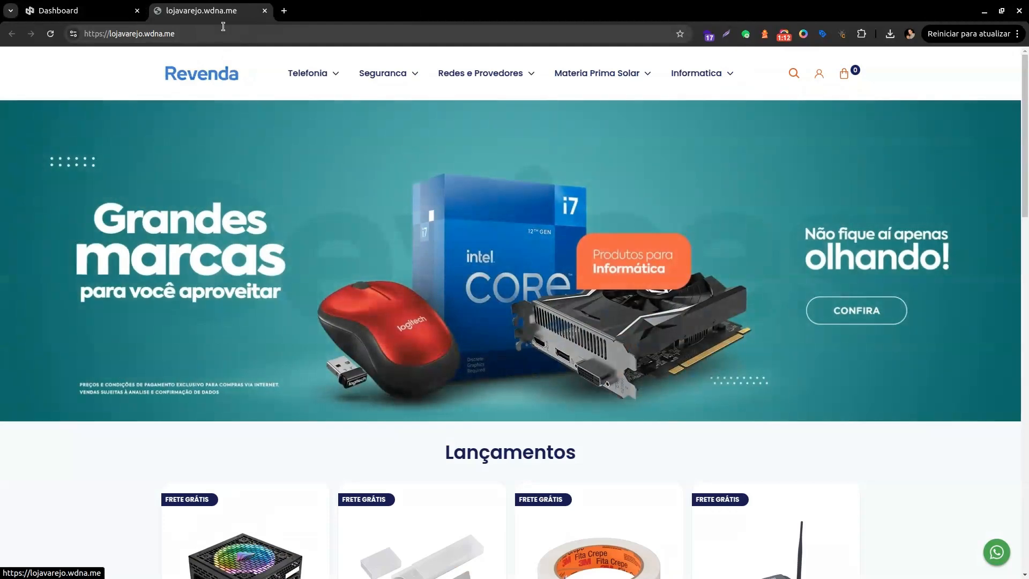
{"action": "left_click", "coordinate": [91, 12]}
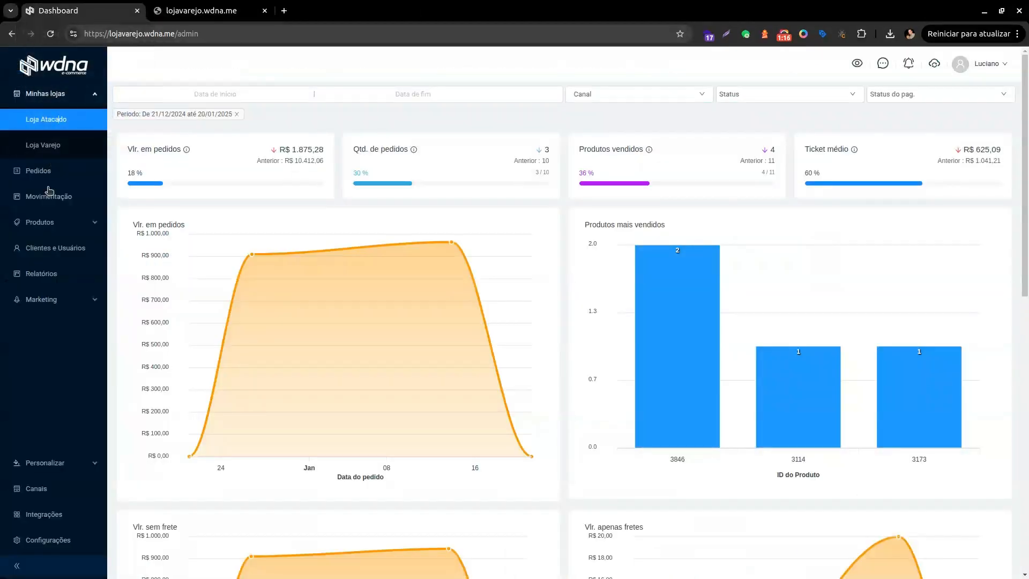
{"action": "left_click", "coordinate": [58, 223]}
{"action": "left_click", "coordinate": [53, 224]}
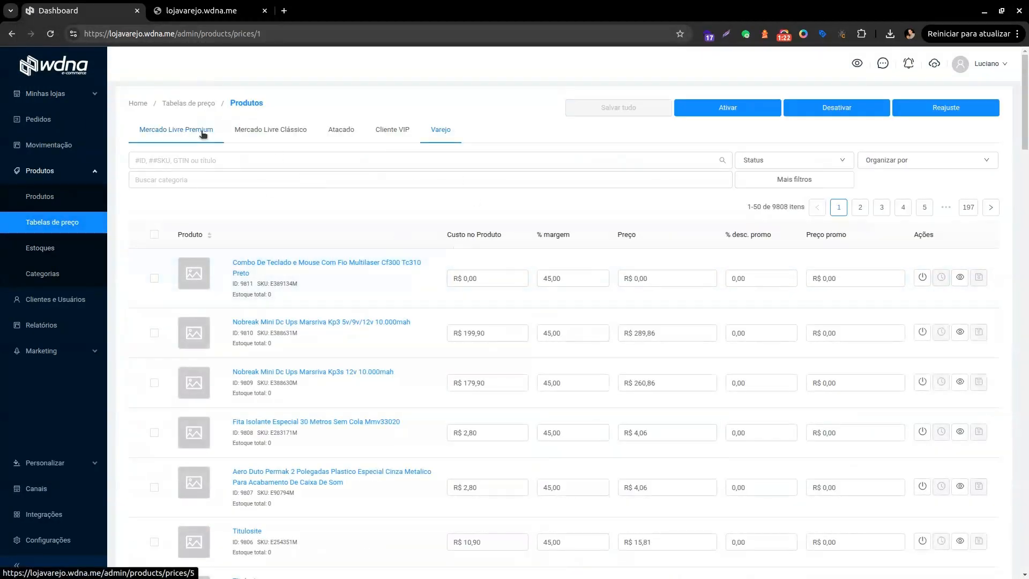
{"action": "left_click", "coordinate": [204, 158]}
{"action": "left_click", "coordinate": [194, 105]}
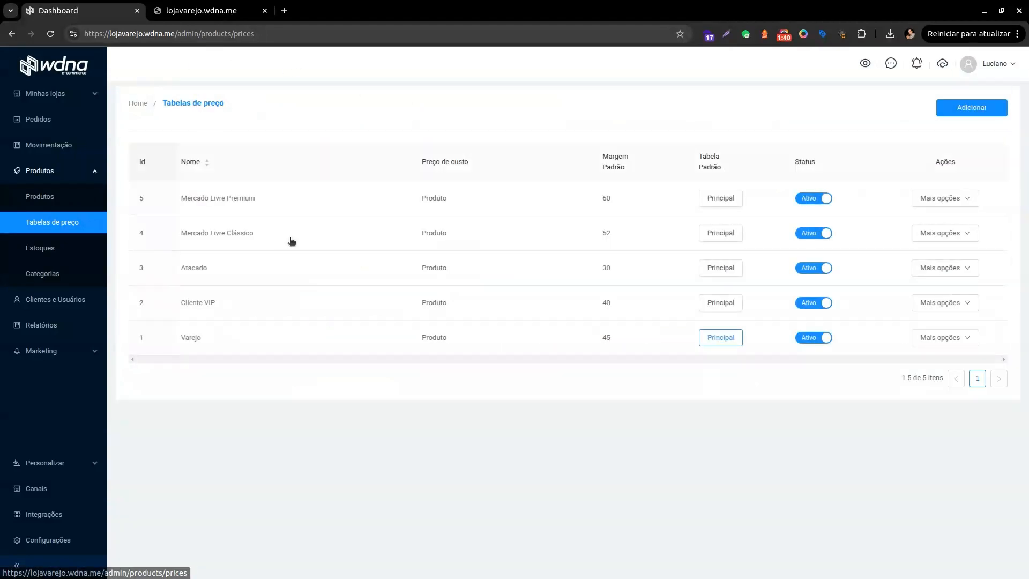
Discard a new price table row and open the Varejo table's 9808 per-product prices.
{"action": "left_click", "coordinate": [973, 108]}
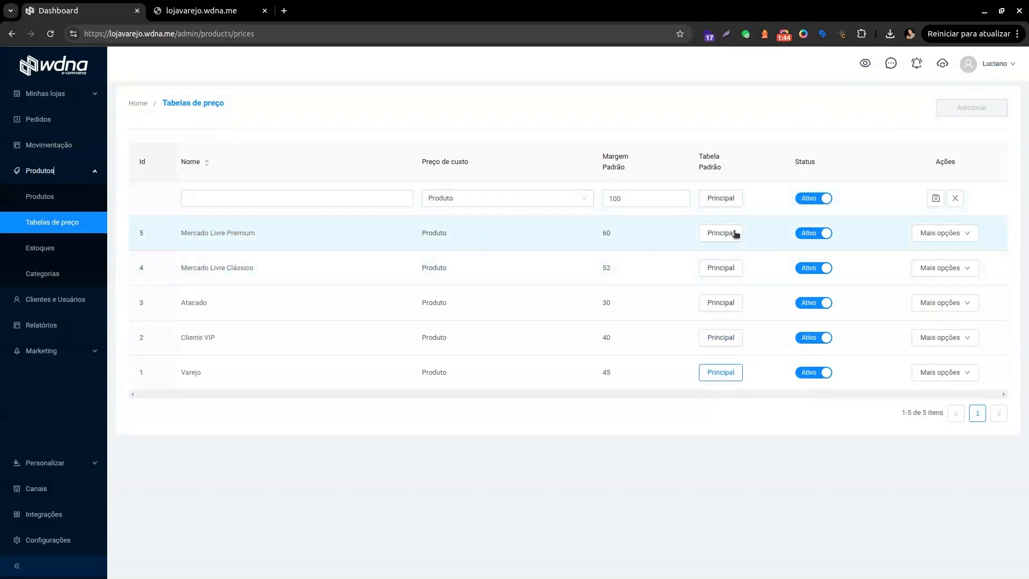
{"action": "left_click", "coordinate": [962, 198]}
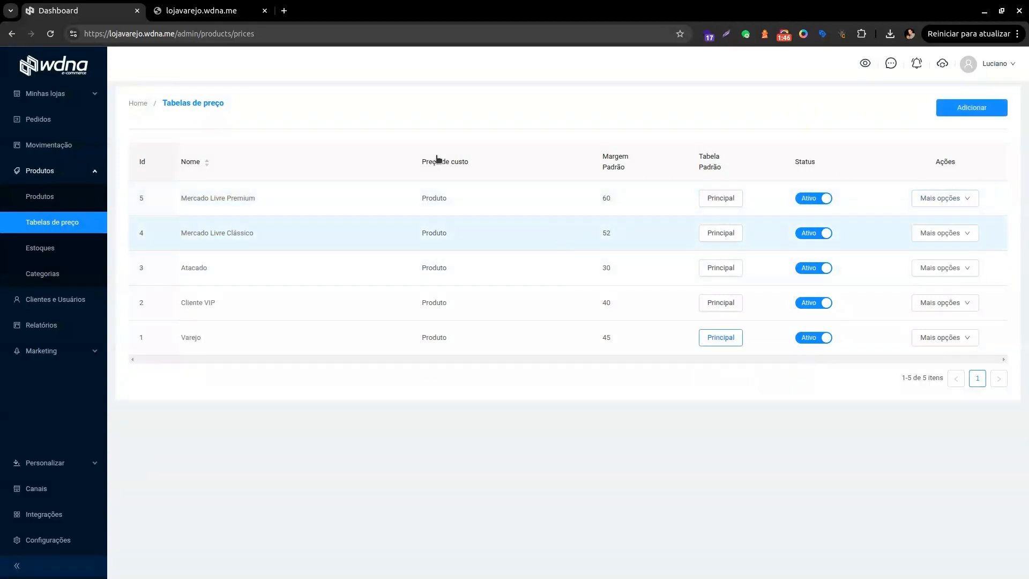
{"action": "left_click", "coordinate": [61, 228]}
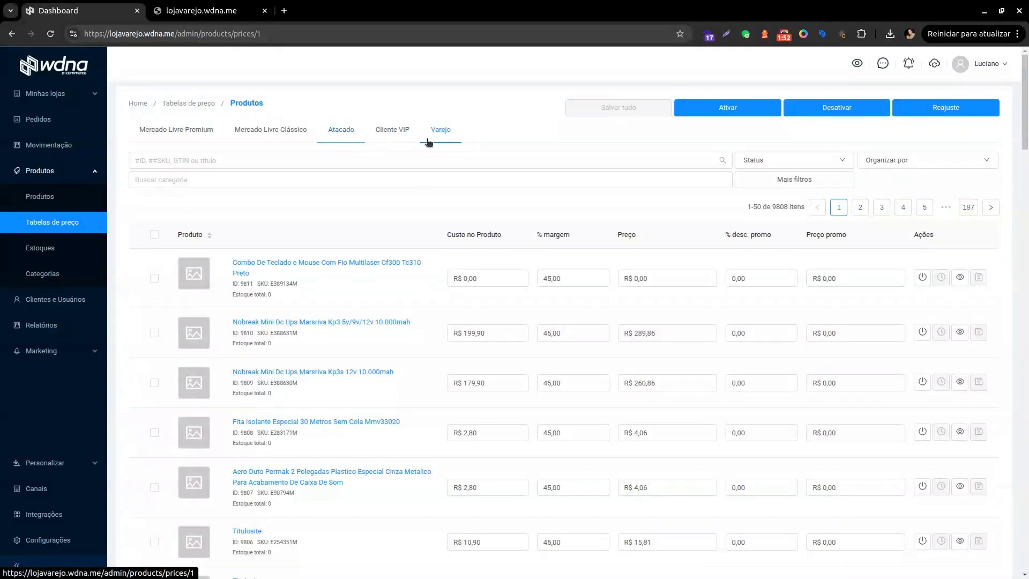
Open the Atacado table in a new tab and filter the Varejo prices to Ativo products.
{"action": "left_click", "coordinate": [403, 131]}
{"action": "left_click", "coordinate": [349, 130], "text": "ctrl"}
{"action": "left_click", "coordinate": [773, 163]}
{"action": "left_click", "coordinate": [757, 180]}
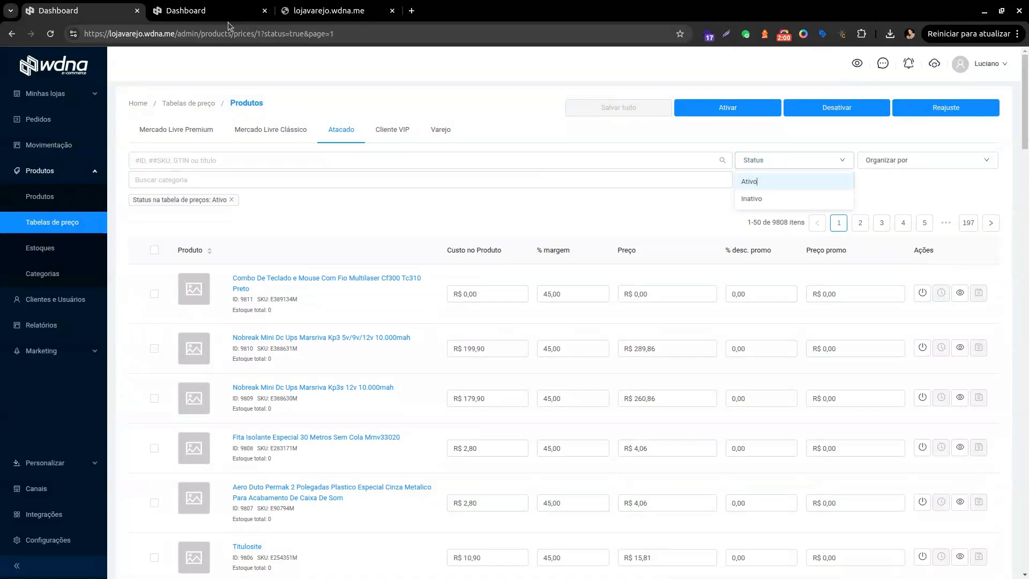
Filter the Atacado table's prices to its 51 Ativo products.
{"action": "left_click", "coordinate": [209, 15]}
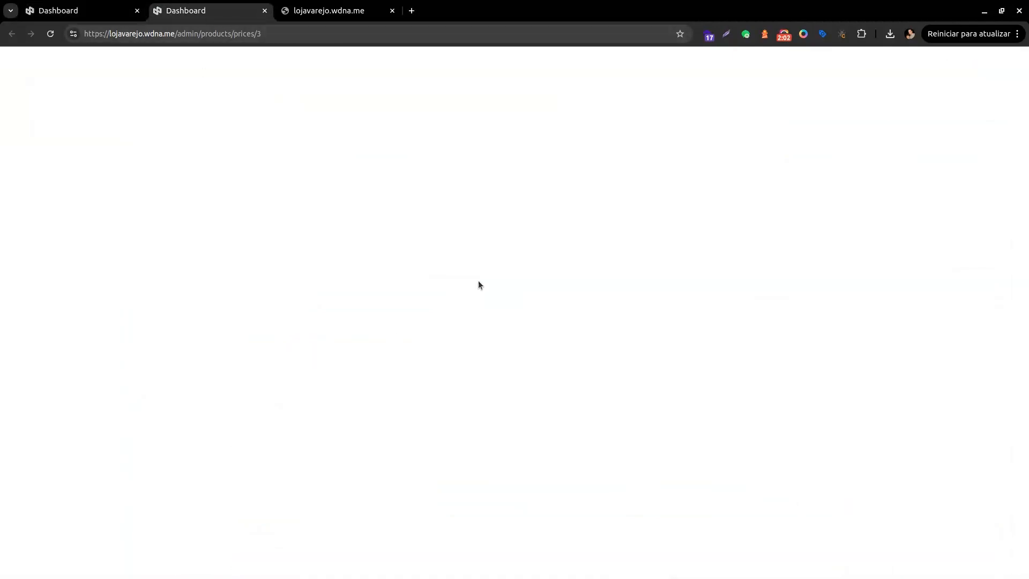
{"action": "left_click", "coordinate": [766, 163]}
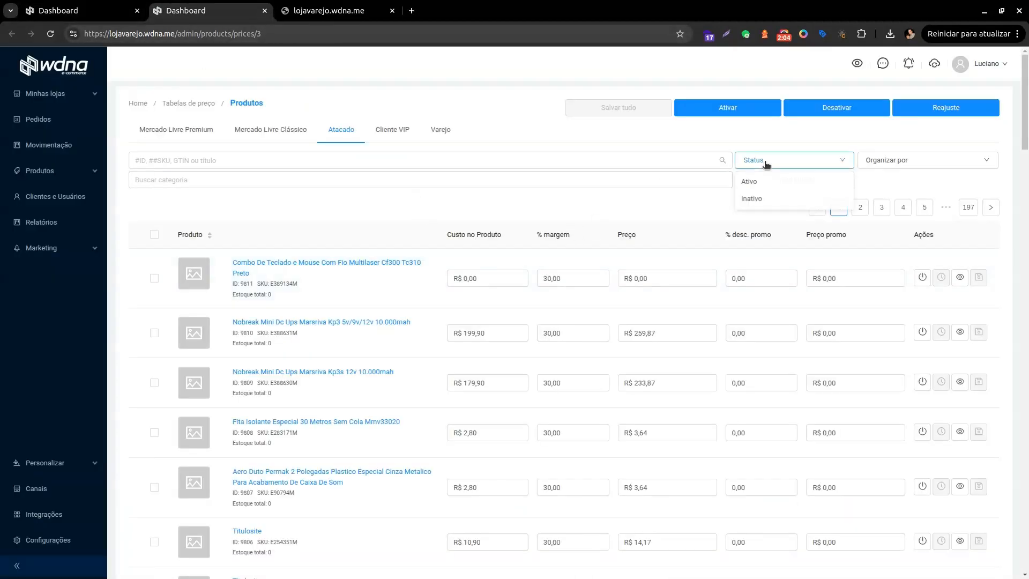
{"action": "left_click", "coordinate": [765, 181]}
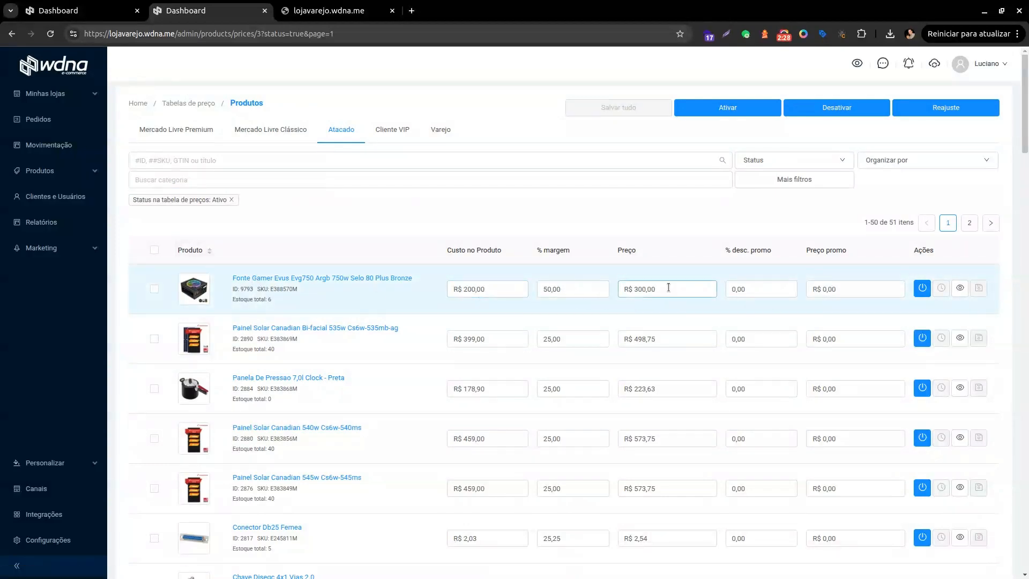
Compare the storefront's R$ 400,00 Fonte Gamer price with the Varejo and Atacado tables, ending on Varejo.
{"action": "left_click", "coordinate": [99, 10]}
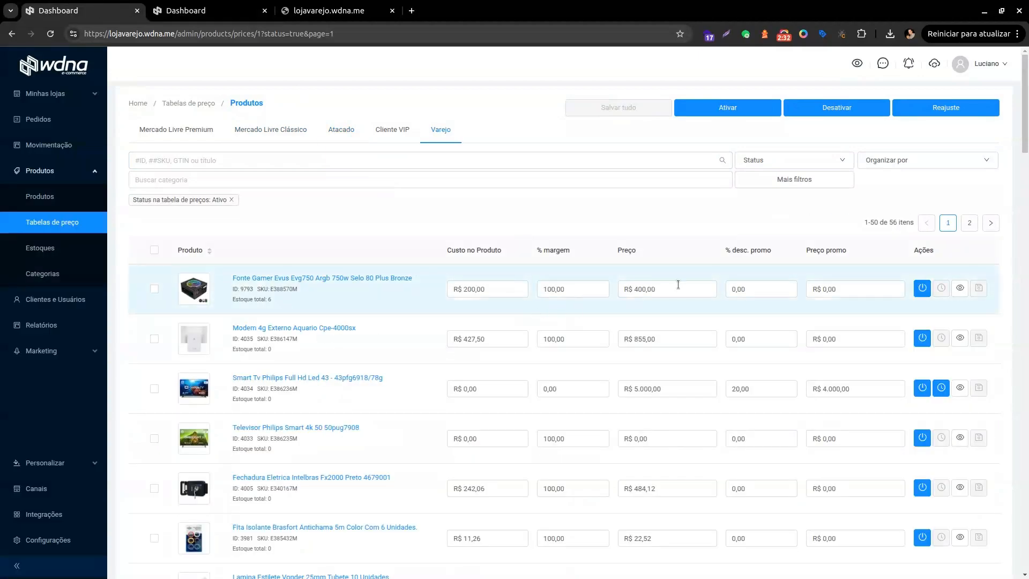
{"action": "left_click", "coordinate": [328, 10]}
{"action": "scroll", "coordinate": [482, 326], "scroll_direction": "down", "scroll_amount": 6}
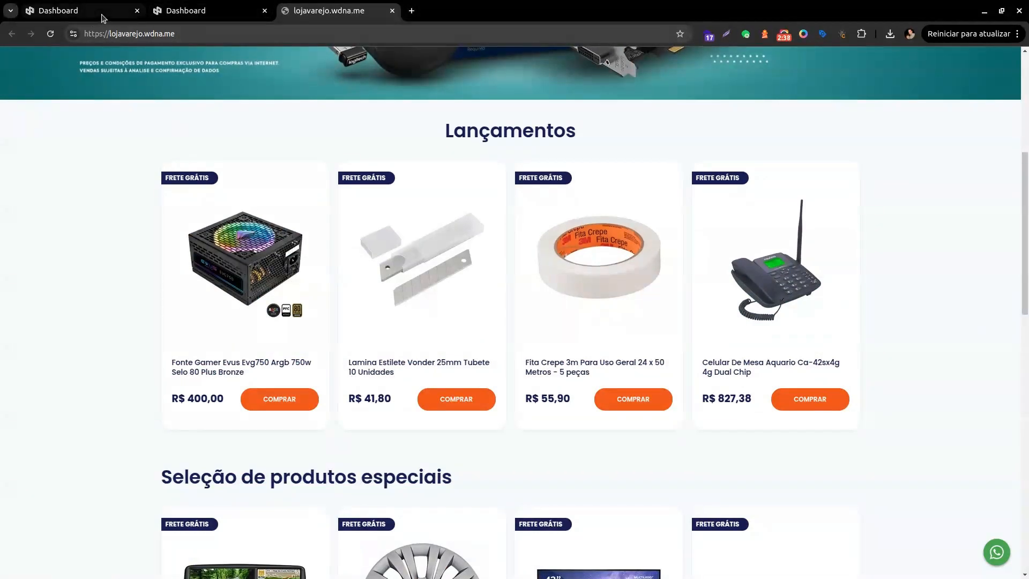
{"action": "left_click", "coordinate": [78, 10]}
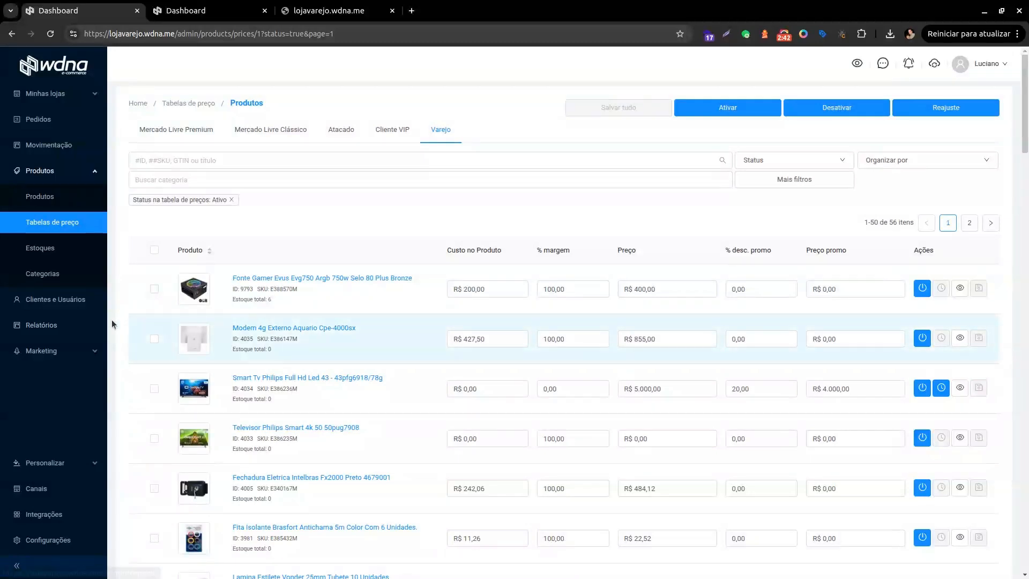
{"action": "key", "text": "ctrl+Tab"}
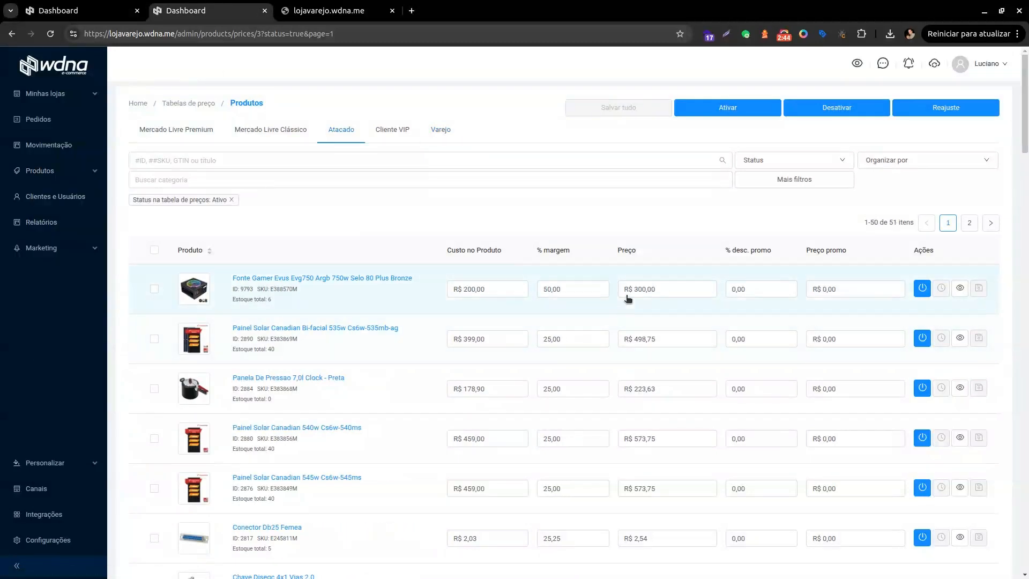
{"action": "left_click", "coordinate": [126, 8]}
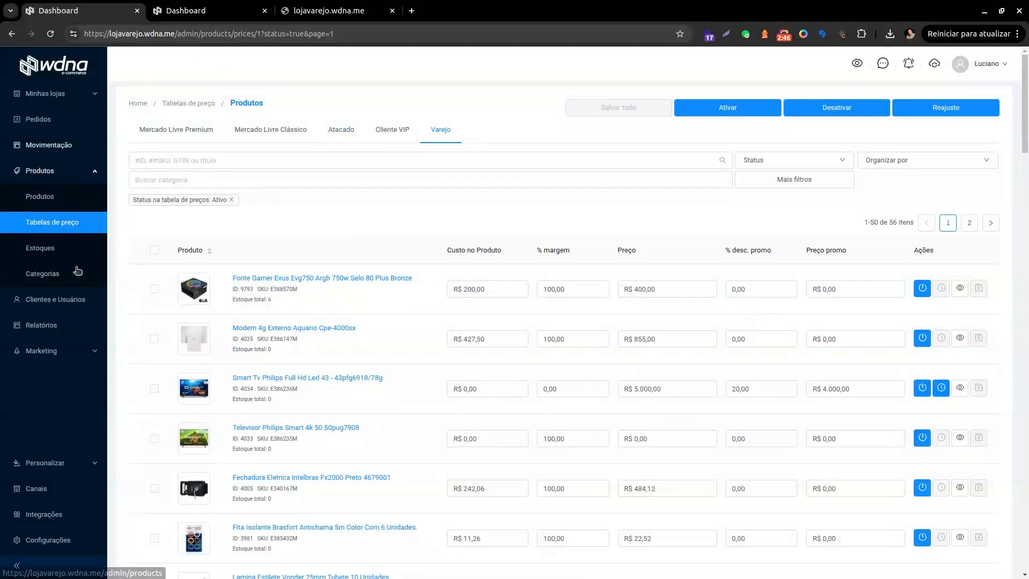
Start a new client named 'cliente teste atacado' from the clients and users list, moving to Pessoa.
{"action": "left_click", "coordinate": [60, 298]}
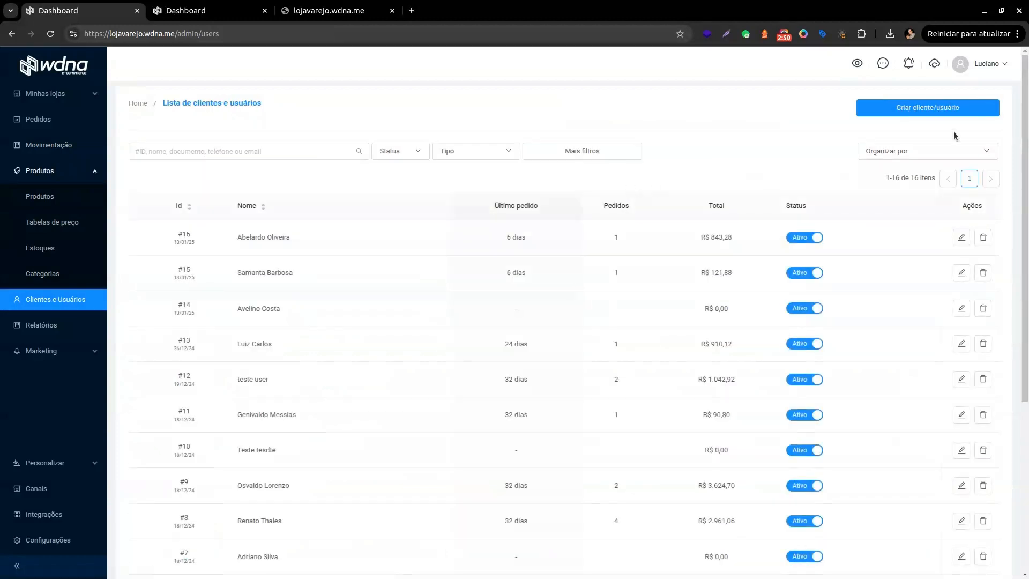
{"action": "left_click", "coordinate": [923, 117]}
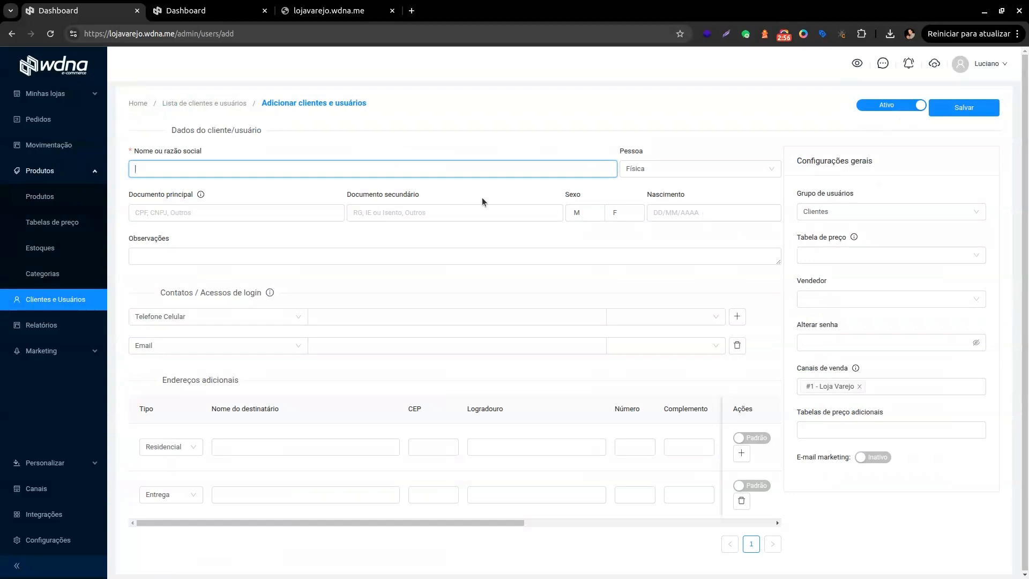
{"action": "type", "text": "cliente teste atacado"}
{"action": "key", "text": "Tab"}
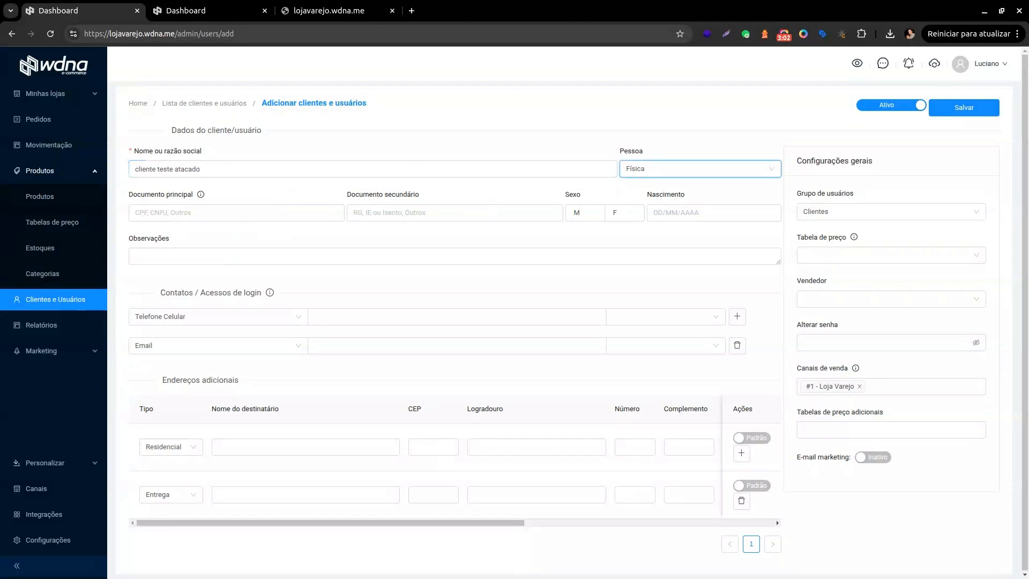
Generate a test CPF on 4Devs via a 'gerar cpf' search and copy it.
{"action": "left_click", "coordinate": [412, 11]}
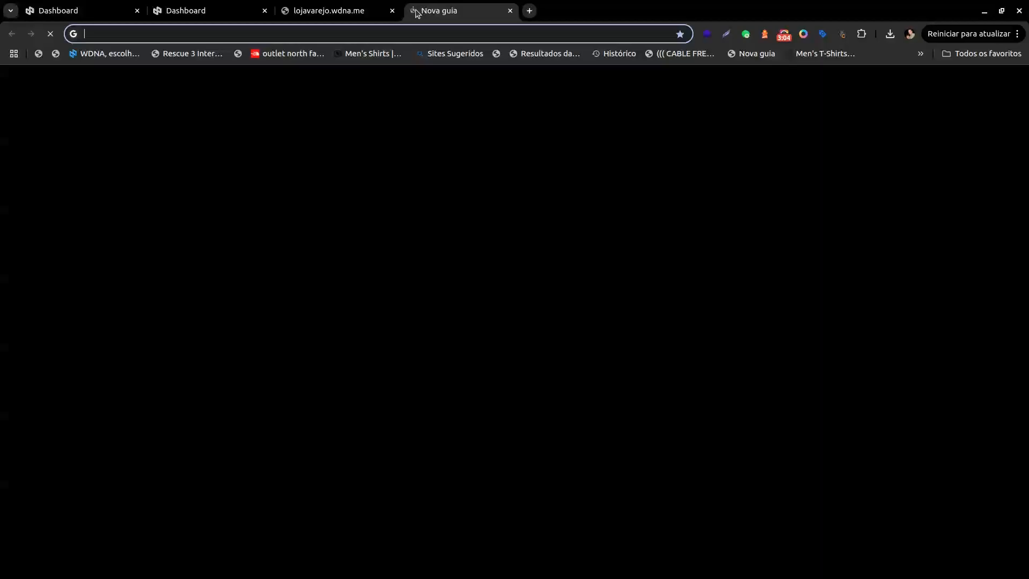
{"action": "type", "text": "gerar cpf"}
{"action": "key", "text": "Return"}
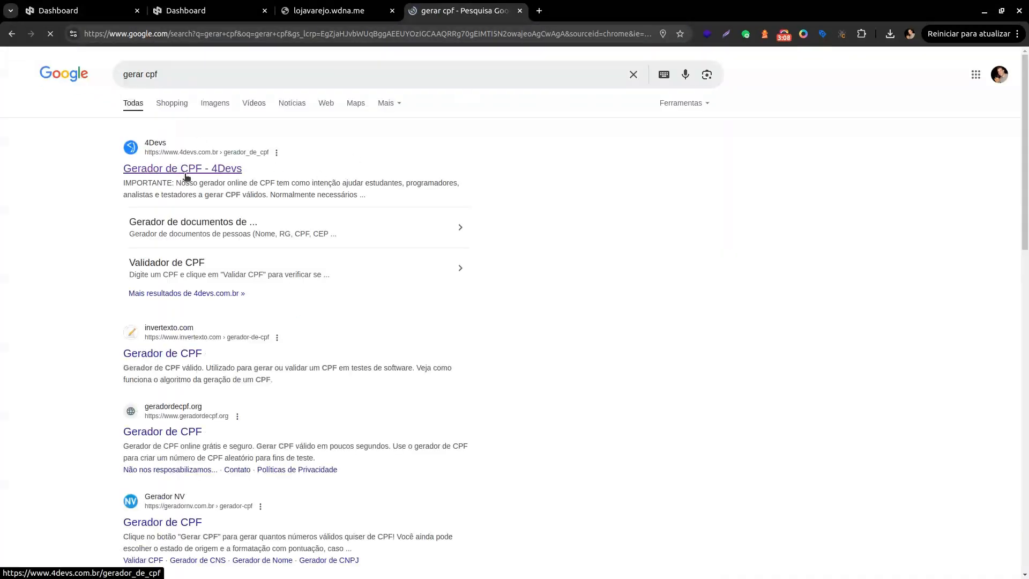
{"action": "left_click", "coordinate": [192, 184]}
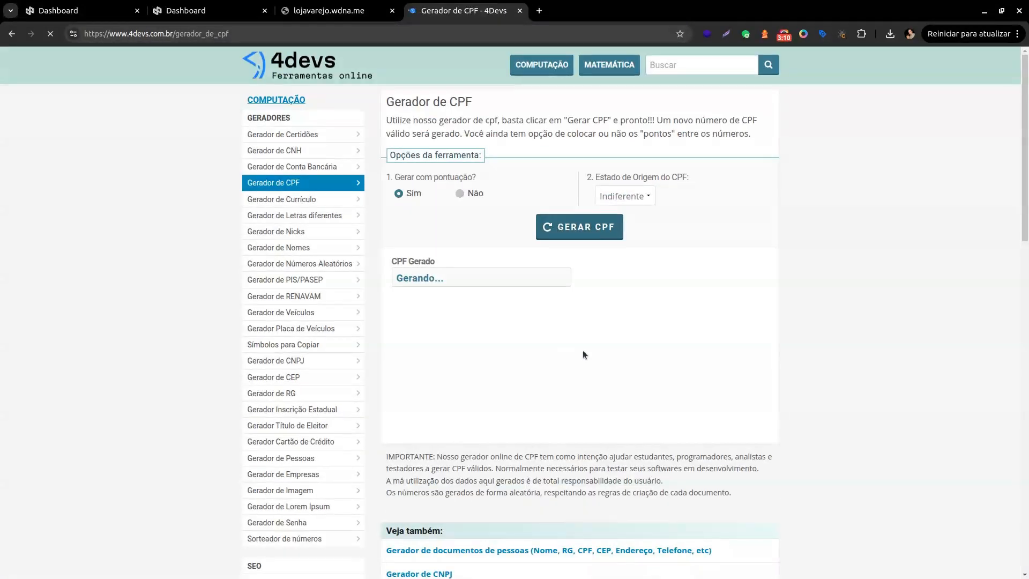
{"action": "left_click", "coordinate": [565, 277]}
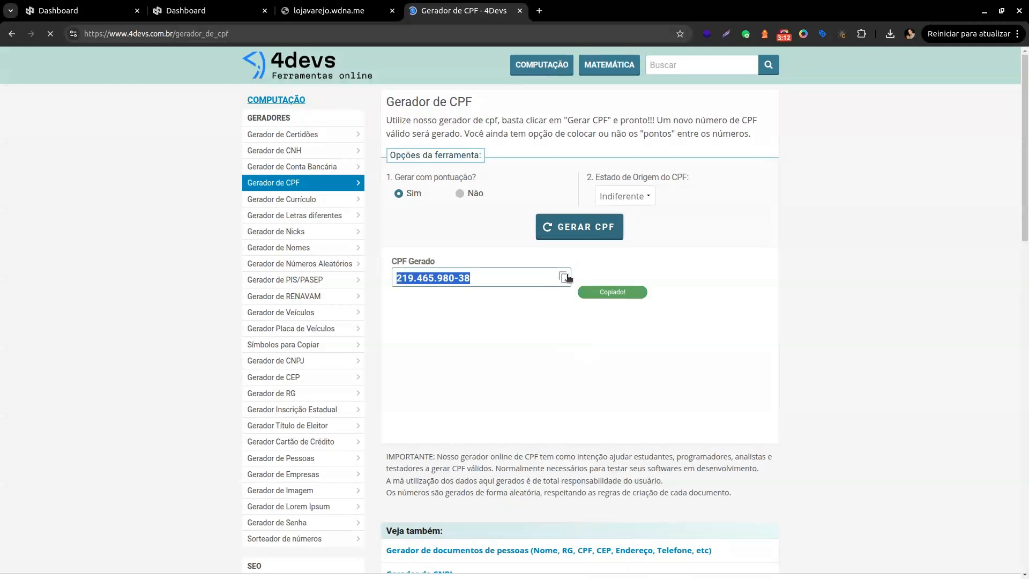
{"action": "left_click", "coordinate": [80, 11]}
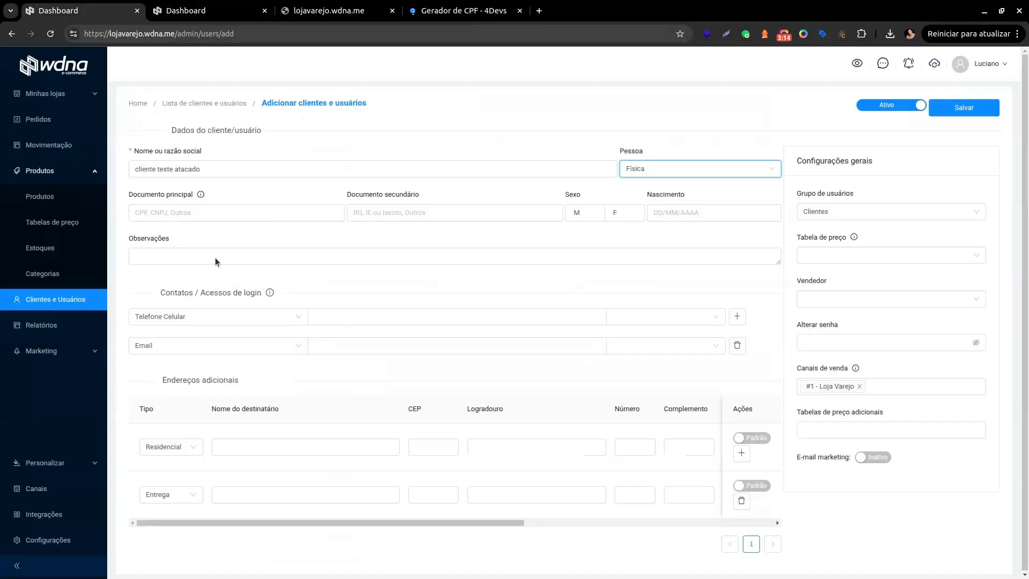
Paste the copied CPF into Documento principal and enter the client's mobile phone number.
{"action": "left_click", "coordinate": [210, 213]}
{"action": "key", "text": "ctrl+v"}
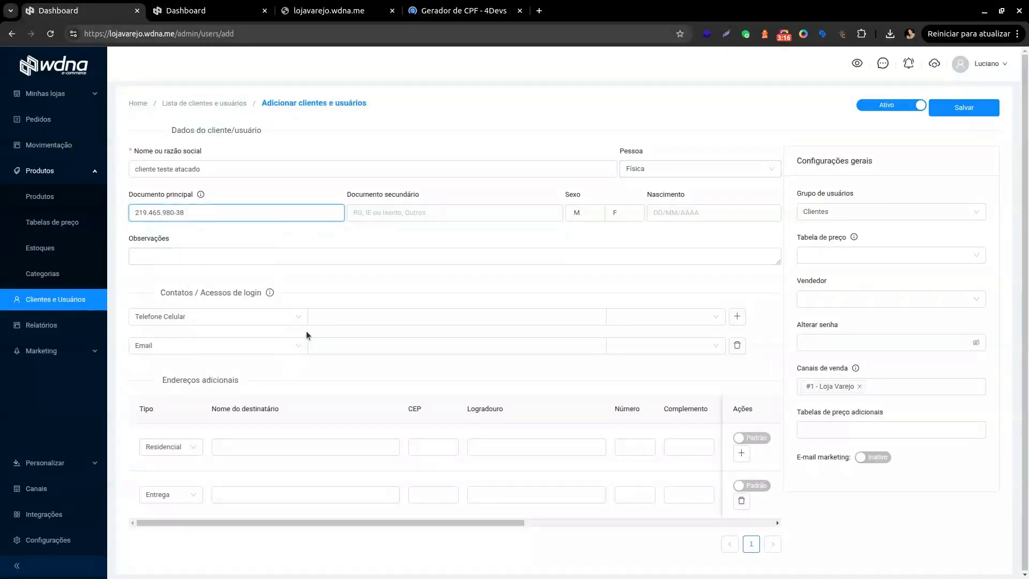
{"action": "left_click", "coordinate": [357, 317]}
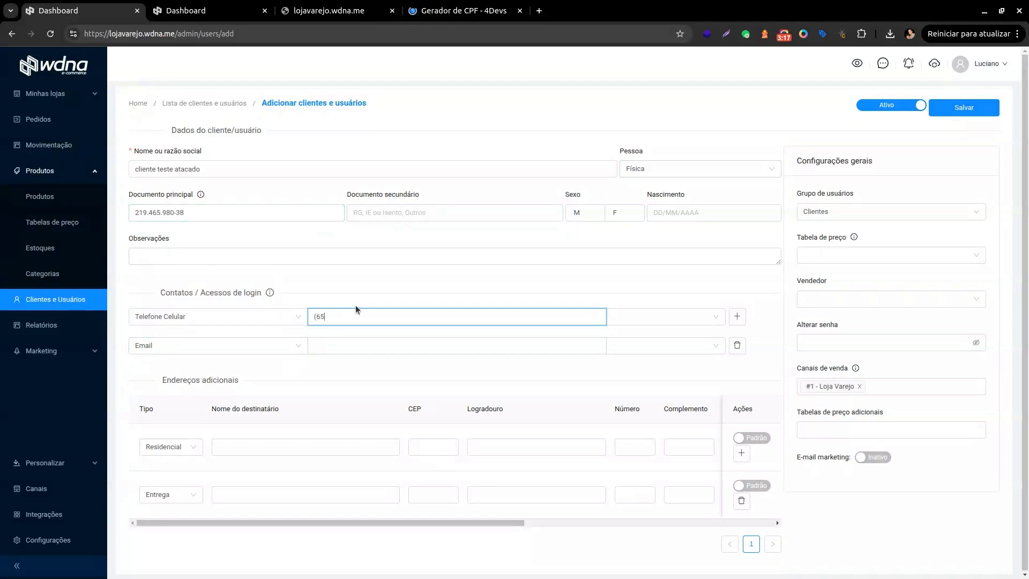
{"action": "key", "text": "Tab"}
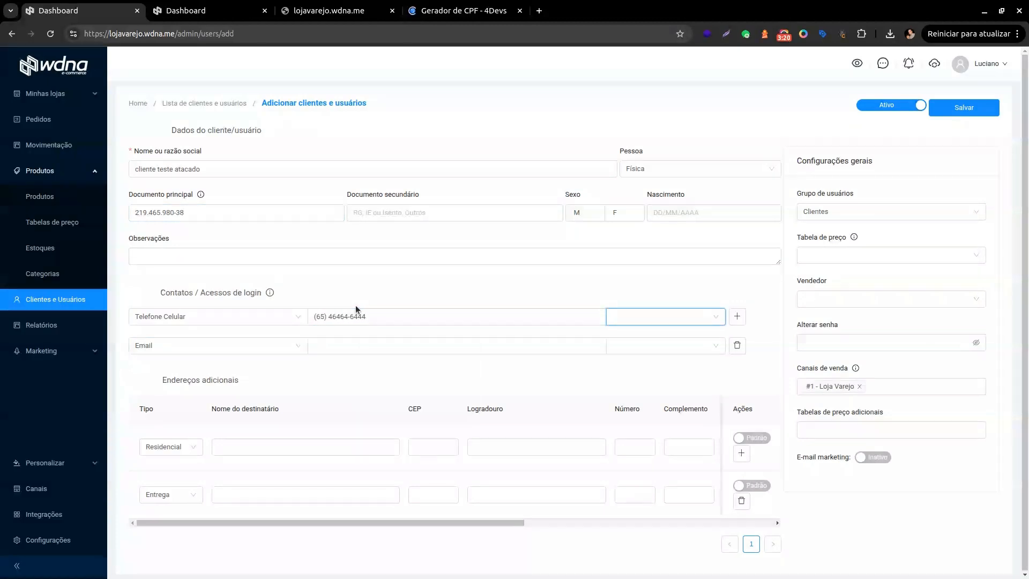
Enter the client's login e-mail address, correcting a typo in its domain.
{"action": "key", "text": "Tab"}
{"action": "key", "text": "Tab"}
{"action": "key", "text": "Tab"}
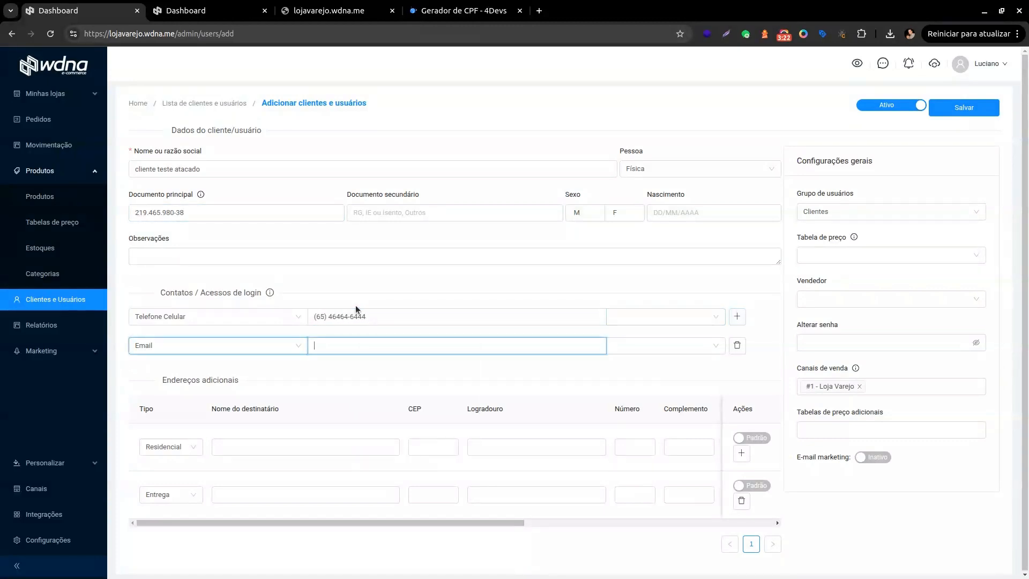
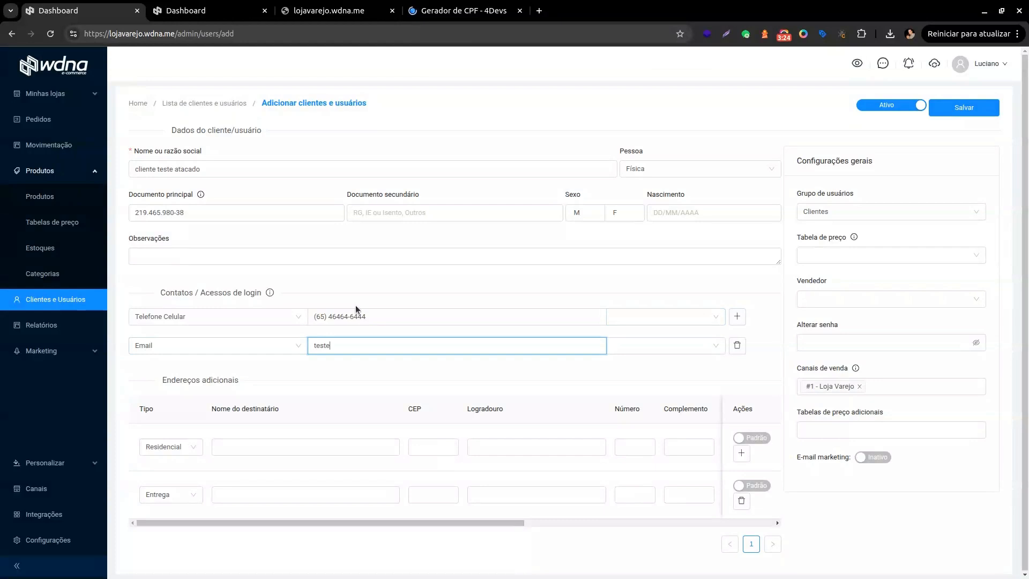
{"action": "type", "text": ".com"}
{"action": "key", "text": "ctrl+a"}
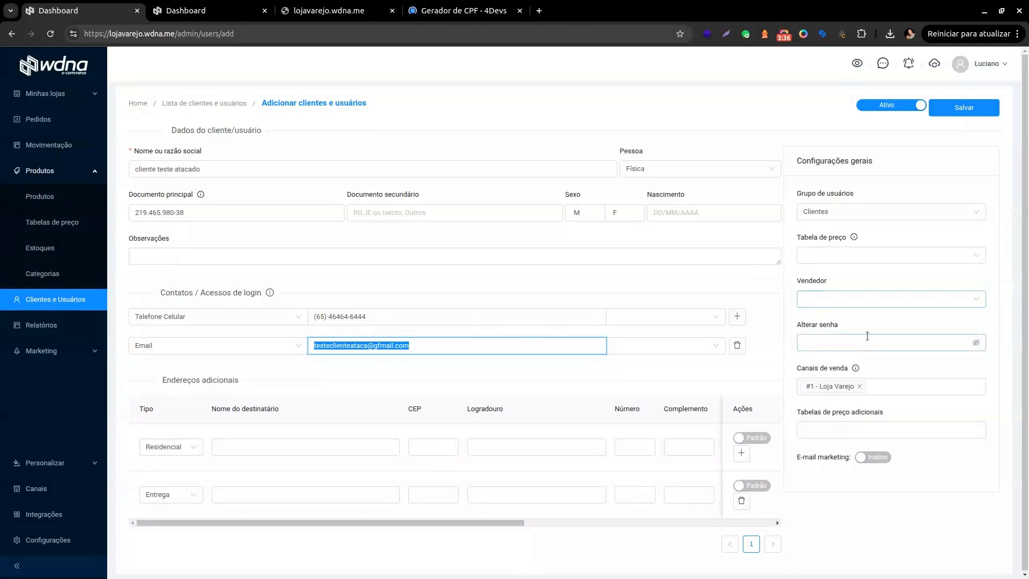
Assign the Atacado price table, set the client's login password, and save the client.
{"action": "left_click", "coordinate": [882, 258]}
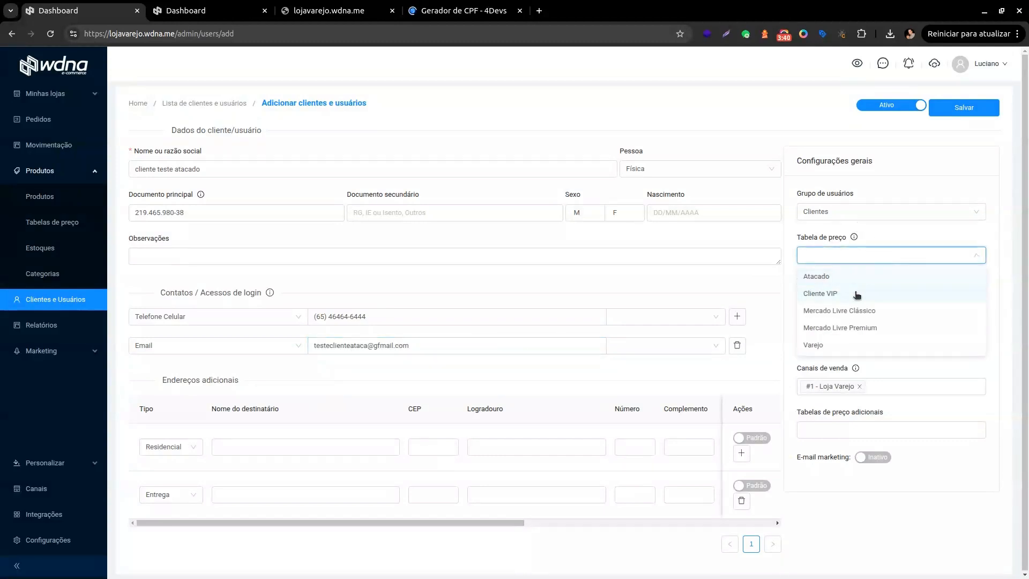
{"action": "left_click", "coordinate": [861, 278]}
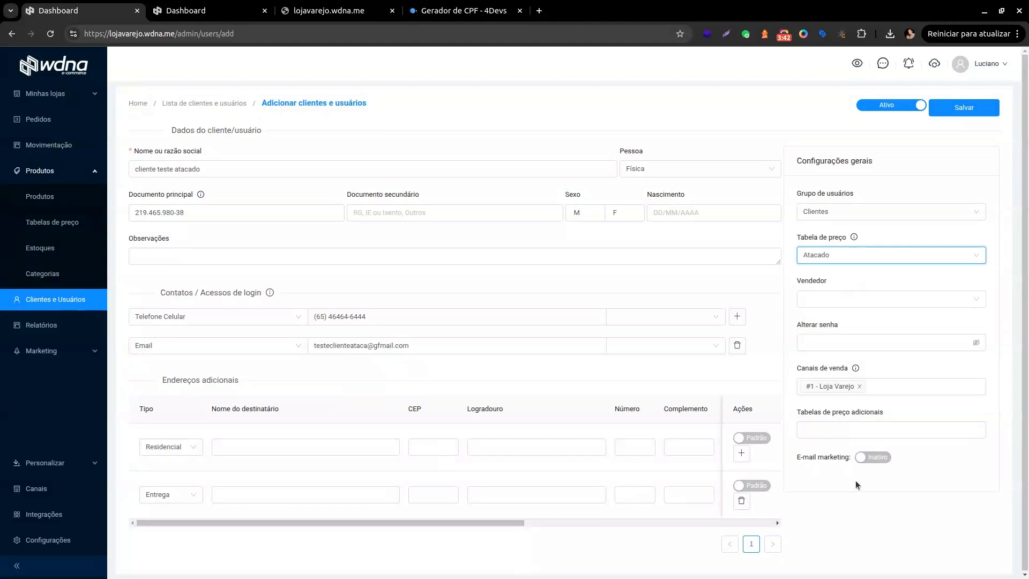
{"action": "left_click", "coordinate": [884, 343]}
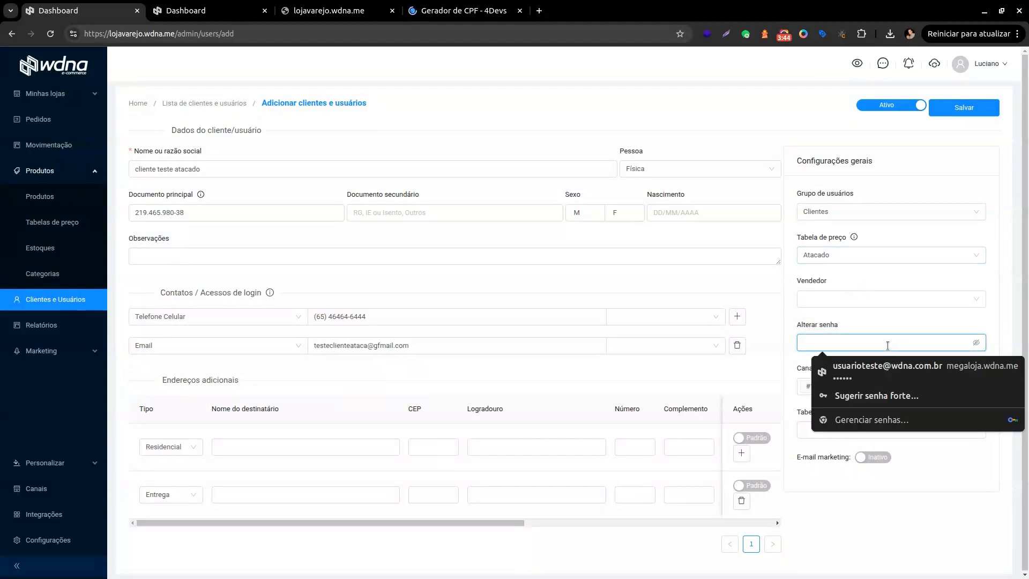
{"action": "type", "text": "123456"}
{"action": "left_click", "coordinate": [1008, 301]}
{"action": "left_click", "coordinate": [961, 108]}
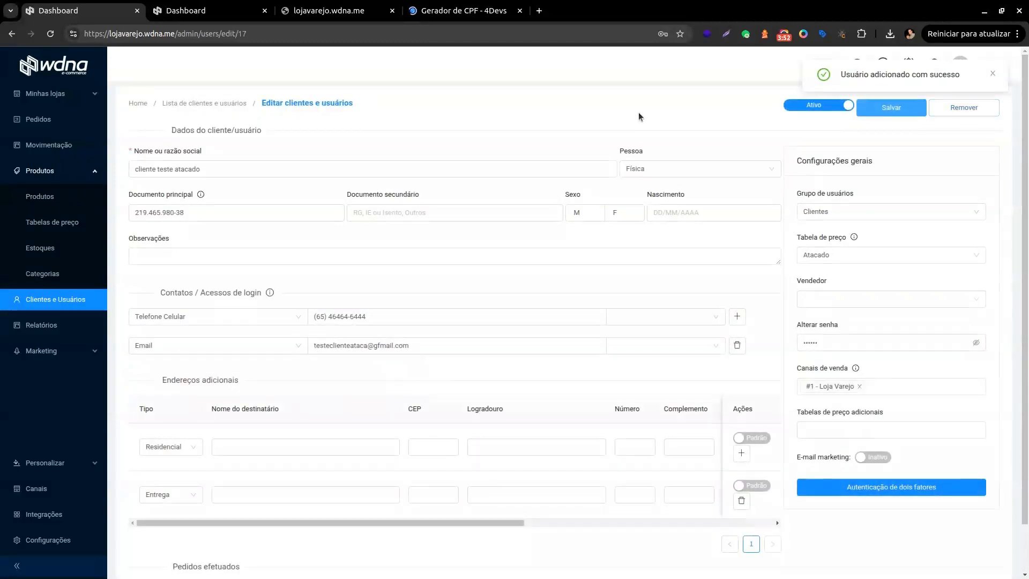
Switch to the lojavarejo storefront tab and look over its home page.
{"action": "left_click", "coordinate": [201, 7]}
{"action": "left_click", "coordinate": [318, 7]}
{"action": "scroll", "coordinate": [597, 378], "scroll_direction": "up", "scroll_amount": 5}
{"action": "scroll", "coordinate": [597, 379], "scroll_direction": "down", "scroll_amount": 5}
{"action": "scroll", "coordinate": [680, 235], "scroll_direction": "up", "scroll_amount": 6}
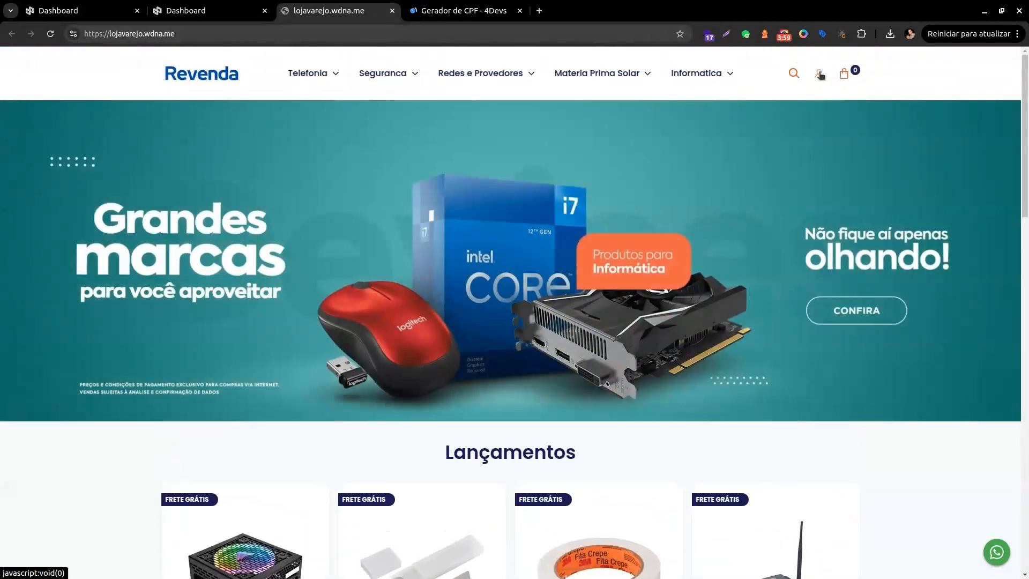
Log in with the new client's e-mail and password so Fonte Gamer shows R$ 300,00.
{"action": "left_click", "coordinate": [819, 72]}
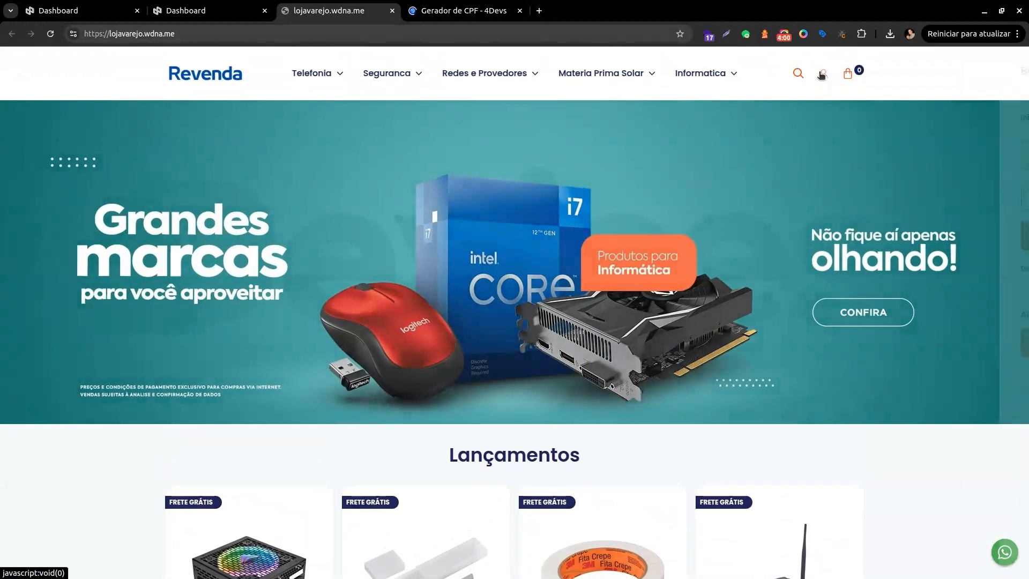
{"action": "left_click", "coordinate": [835, 159]}
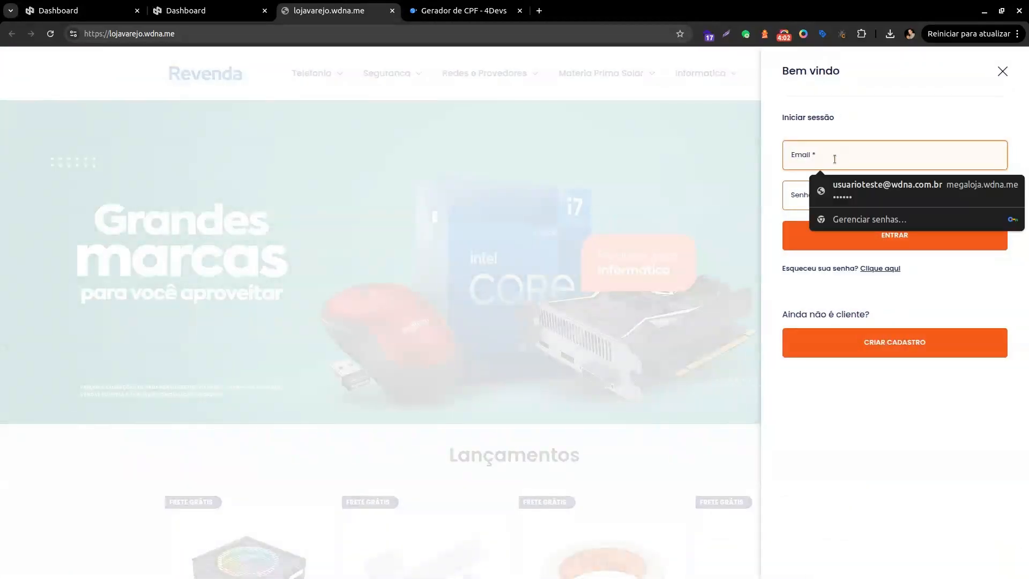
{"action": "key", "text": "ctrl+v"}
{"action": "key", "text": "Tab"}
{"action": "type", "text": "•"}
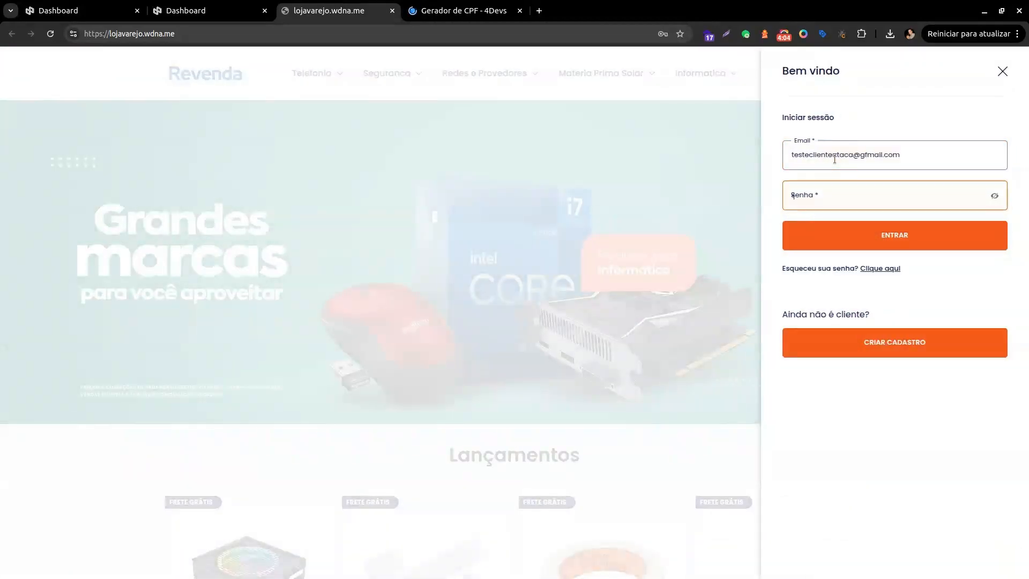
{"action": "type", "text": "••••"}
{"action": "left_click", "coordinate": [891, 239]}
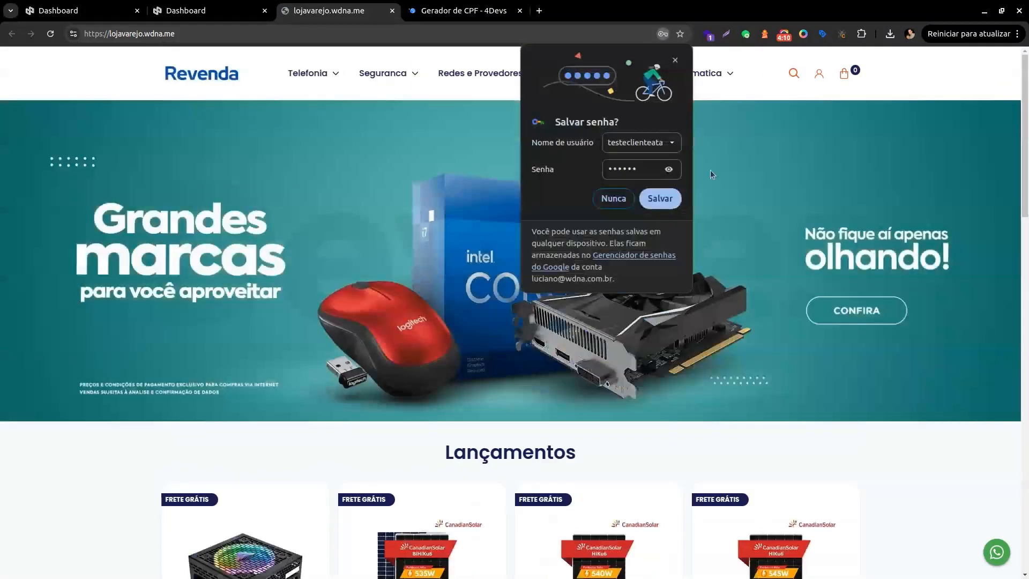
{"action": "scroll", "coordinate": [333, 231], "scroll_direction": "down", "scroll_amount": 5}
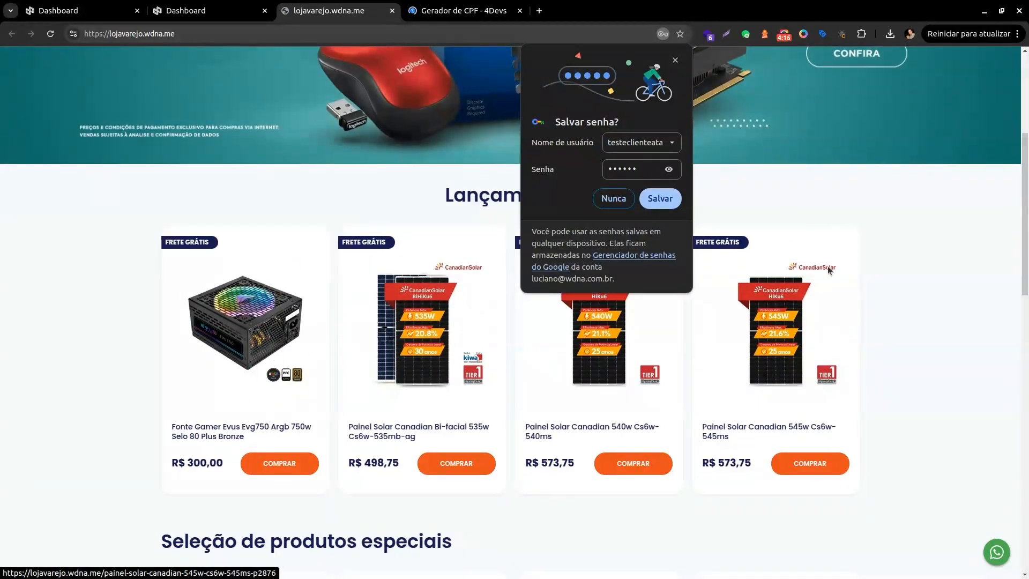
{"action": "left_click", "coordinate": [217, 5]}
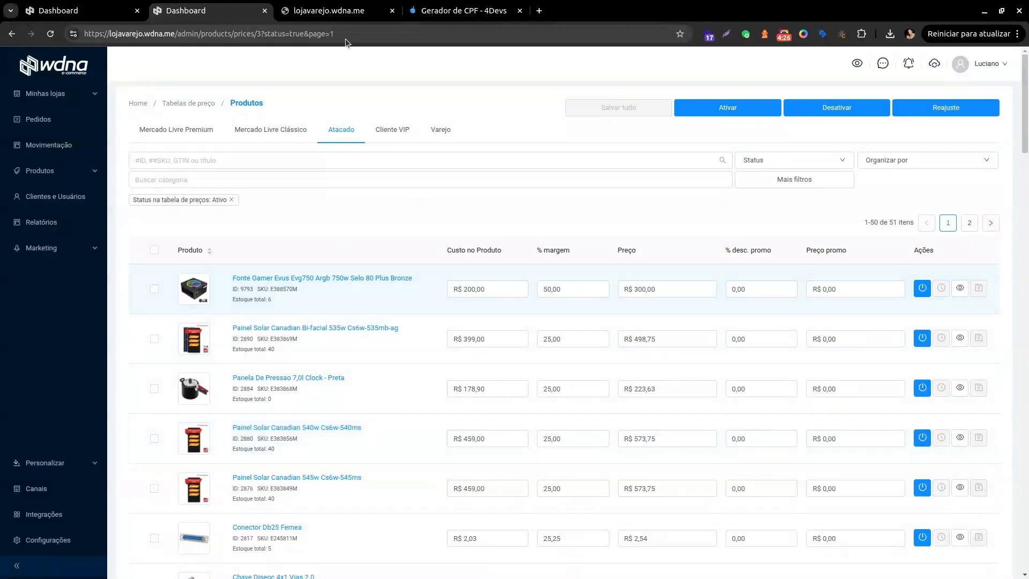
{"action": "left_click", "coordinate": [329, 10]}
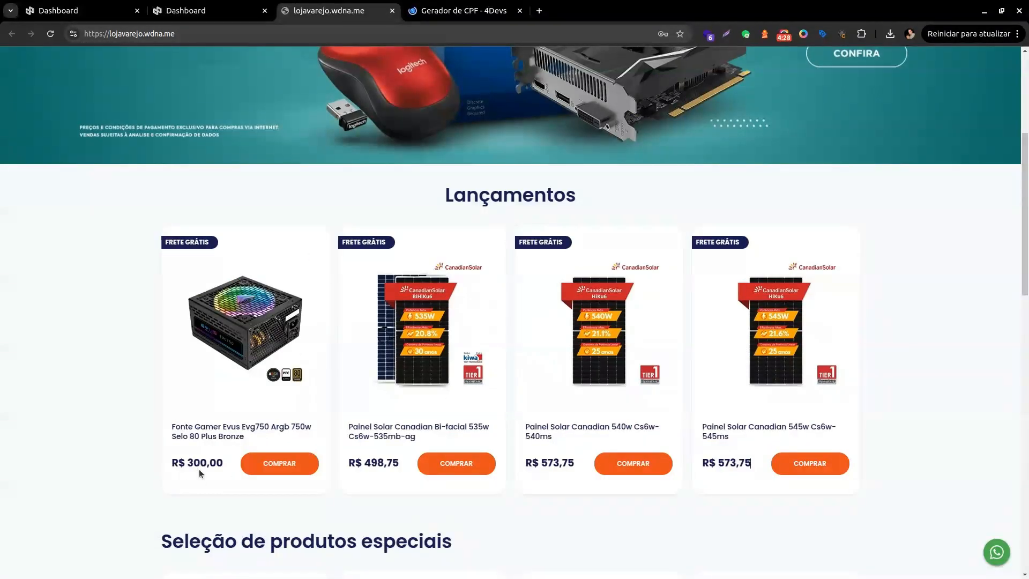
{"action": "scroll", "coordinate": [296, 449], "scroll_direction": "up", "scroll_amount": 5}
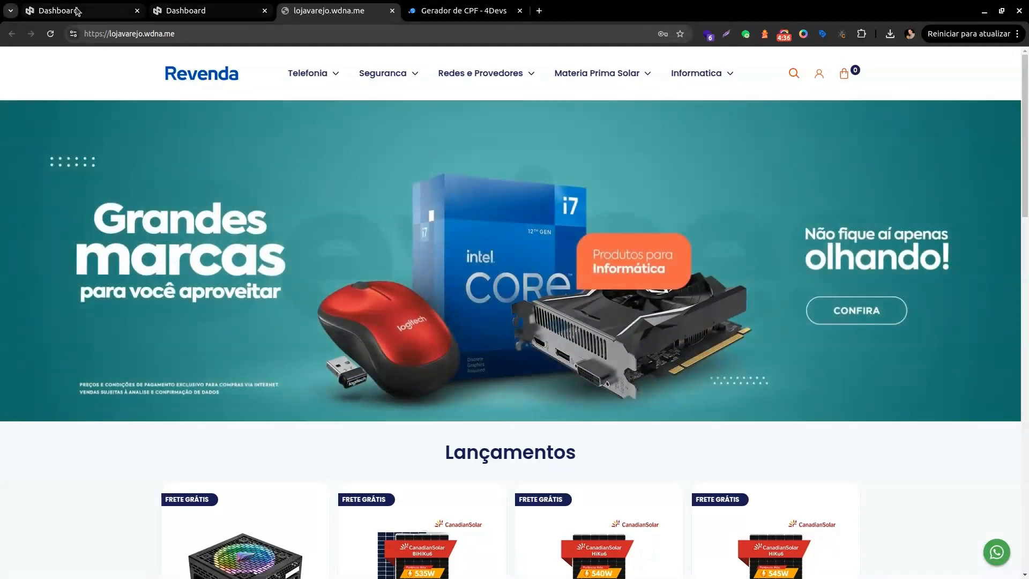
Reopen client record 17's edit page and confirm its Tabela de preço is still Atacado.
{"action": "left_click", "coordinate": [64, 11]}
{"action": "left_click", "coordinate": [144, 254]}
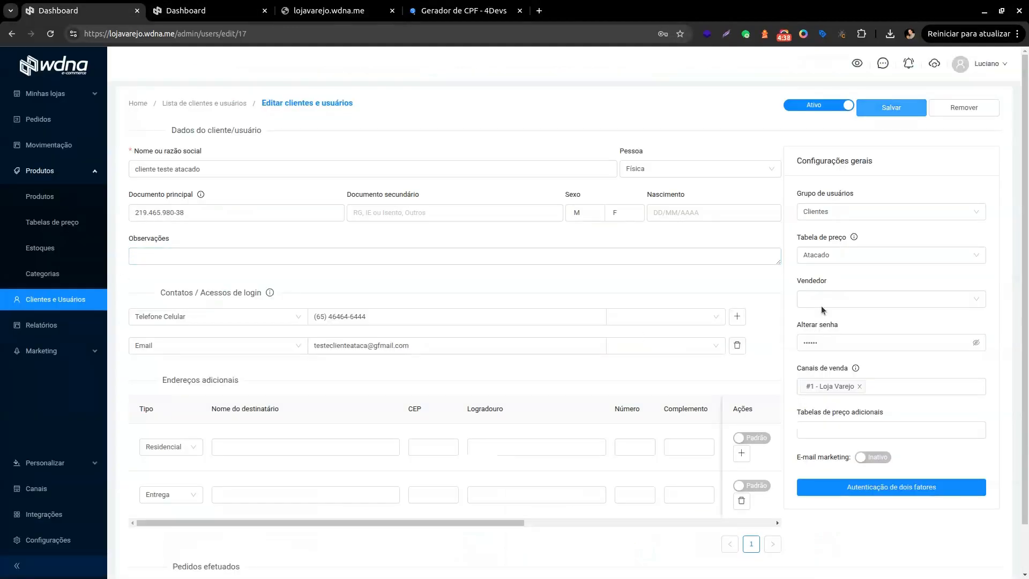
{"action": "left_click", "coordinate": [864, 255]}
{"action": "left_click", "coordinate": [835, 277]}
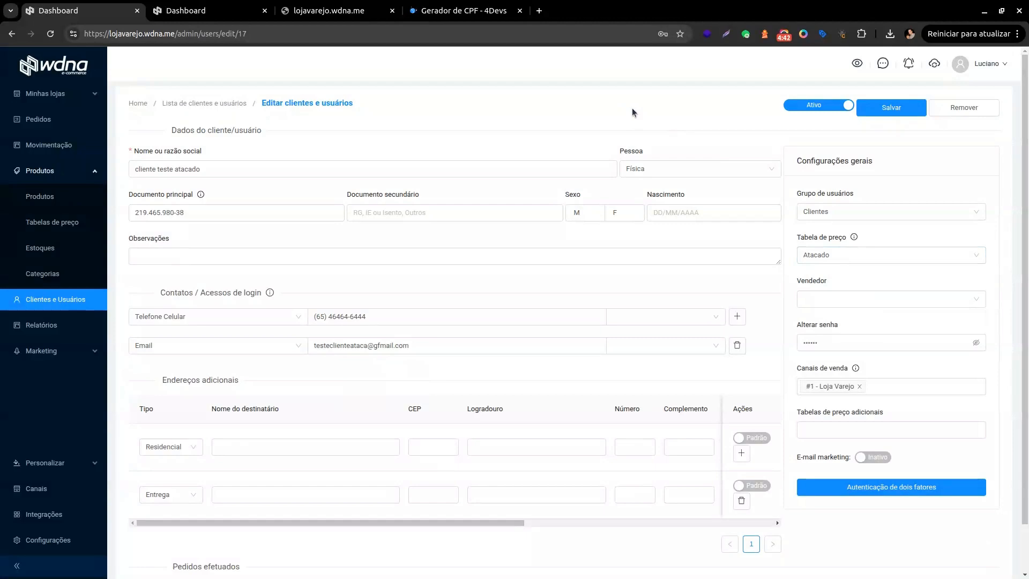